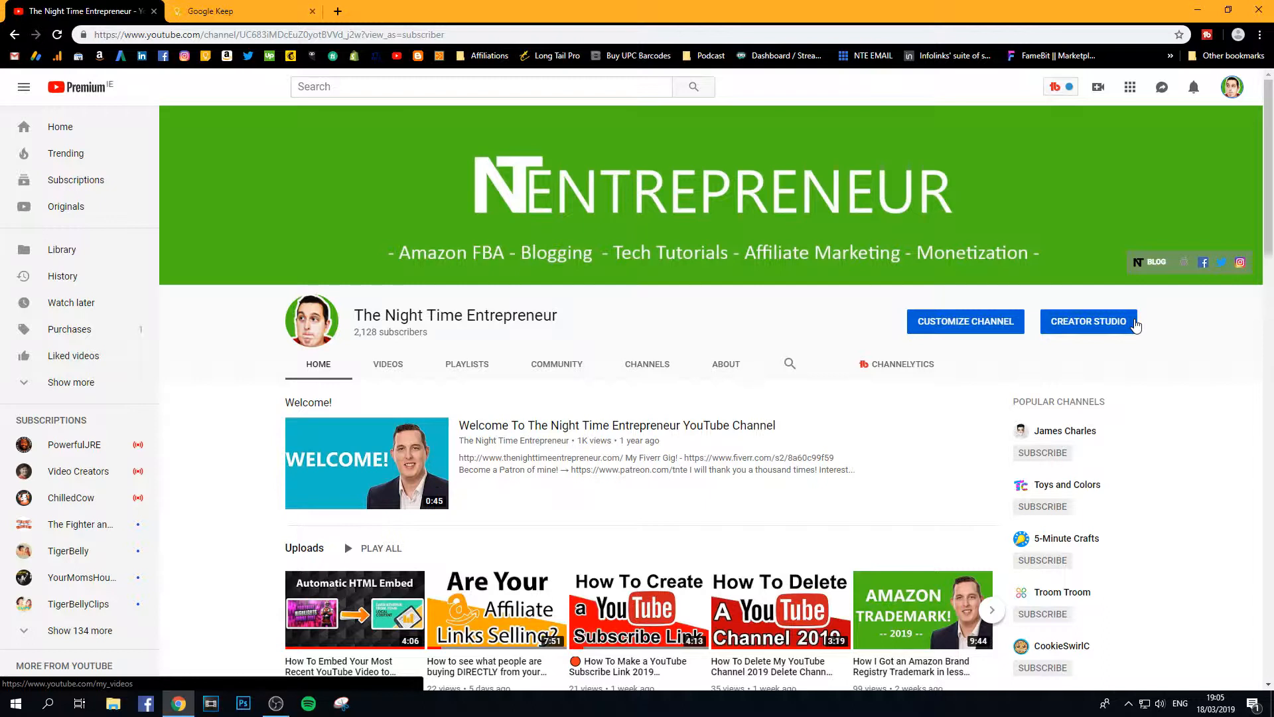
Go from the account menu to Creator Studio and switch to the new Studio beta dashboard.
{"action": "left_click", "coordinate": [1232, 88]}
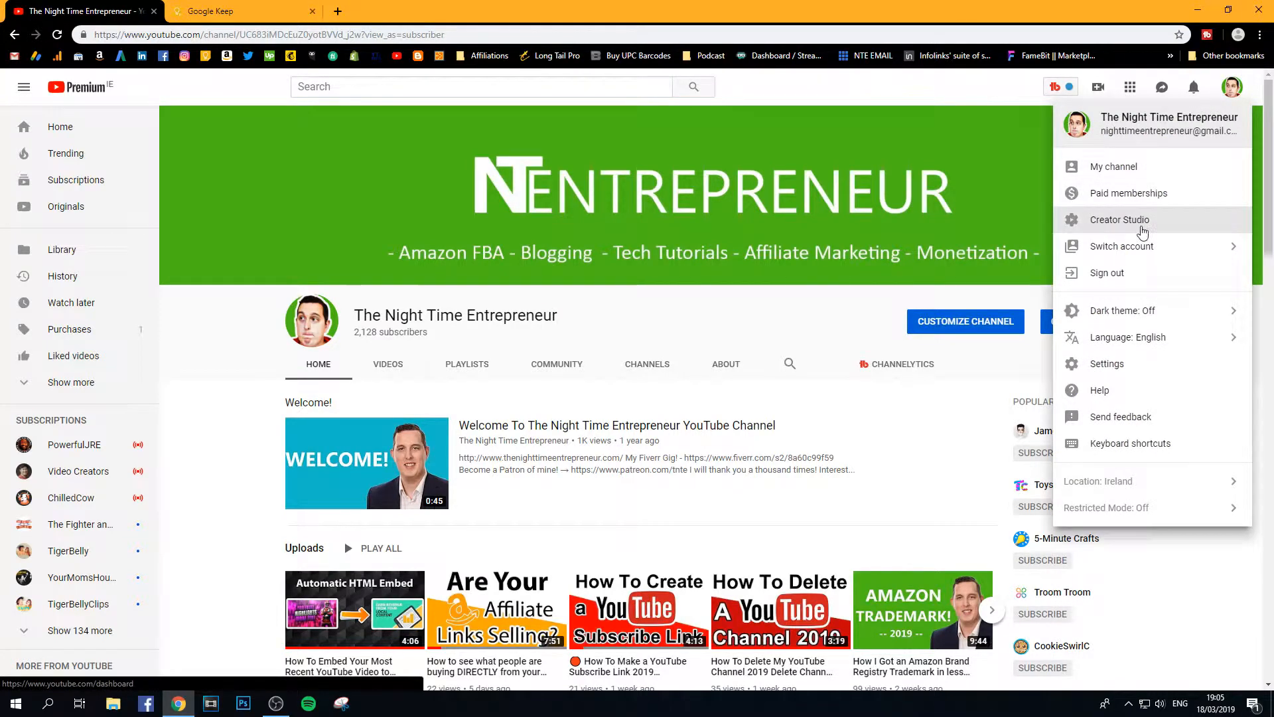
{"action": "left_click", "coordinate": [1136, 219]}
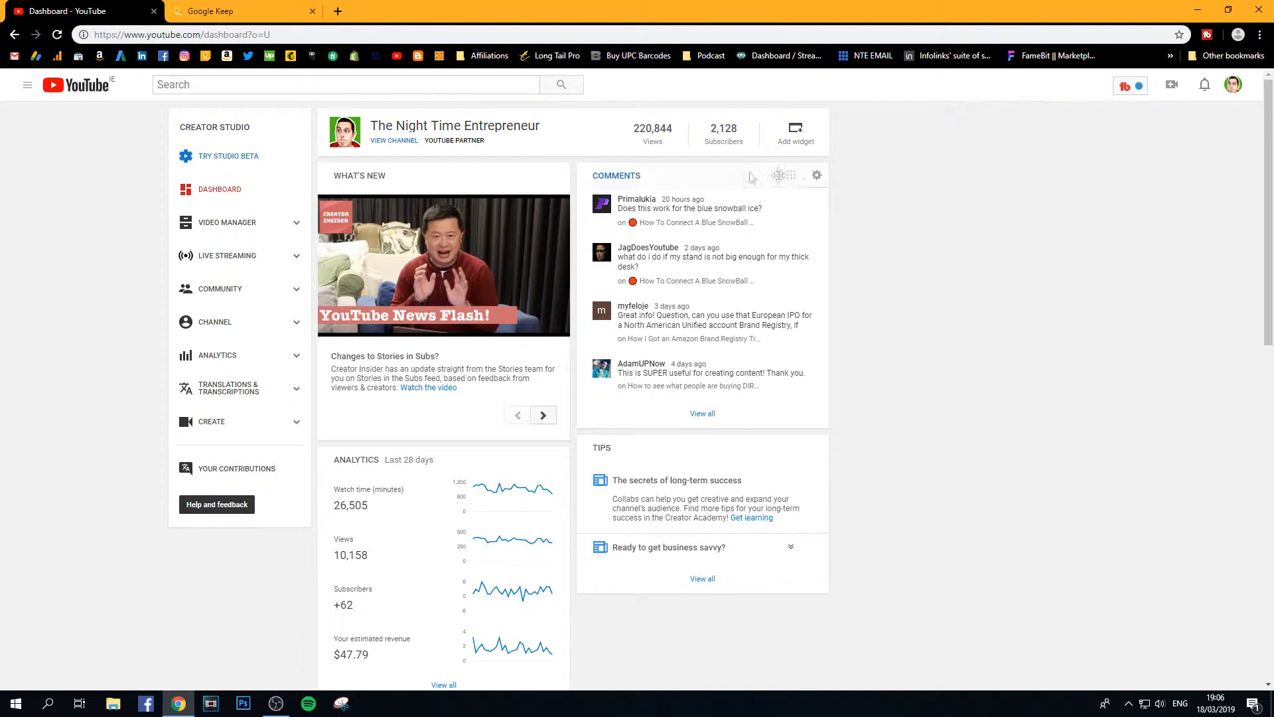
{"action": "left_click", "coordinate": [226, 160]}
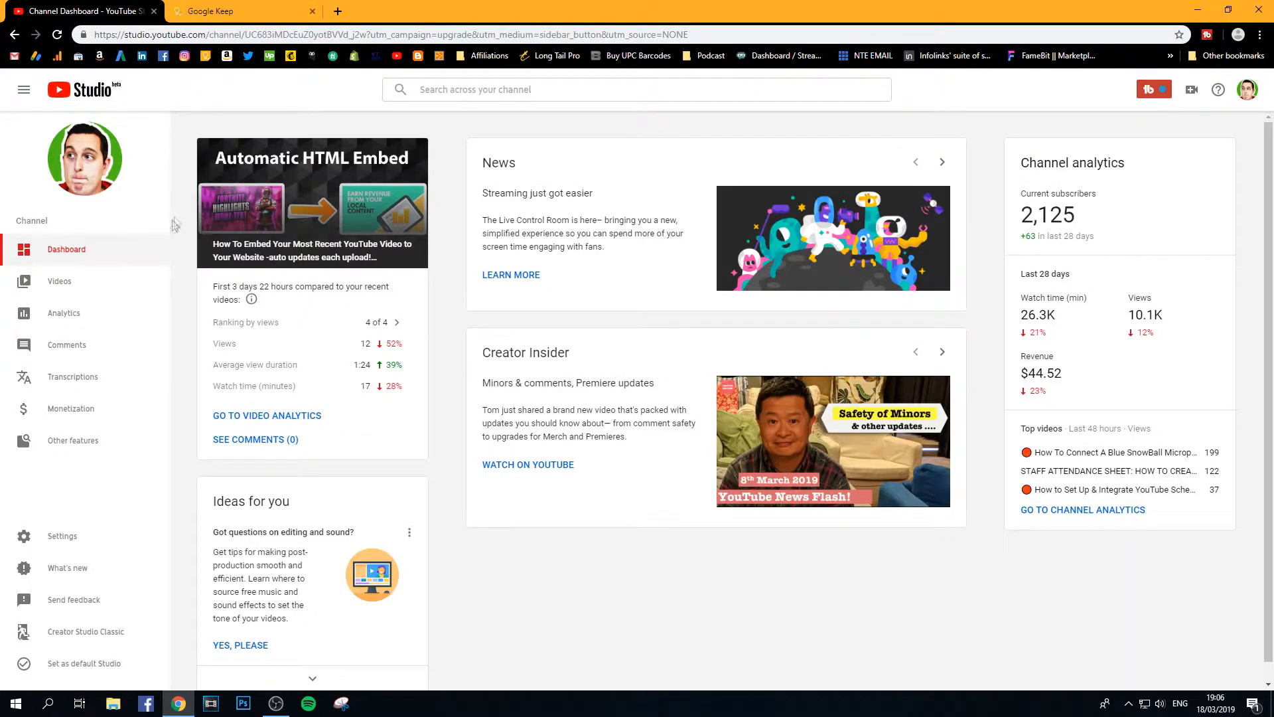
Bring up the channel Settings window from the Studio sidebar.
{"action": "left_click", "coordinate": [66, 536]}
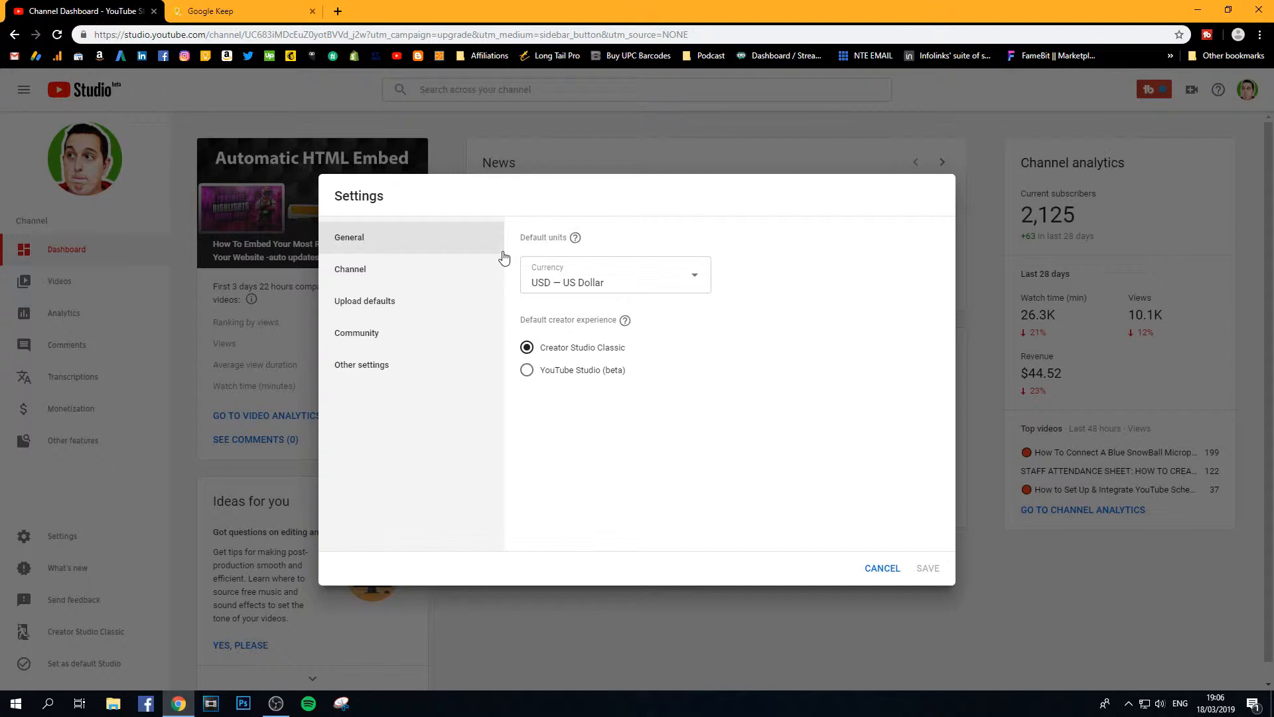
Show the Community section with its automated comment filters.
{"action": "left_click", "coordinate": [423, 348]}
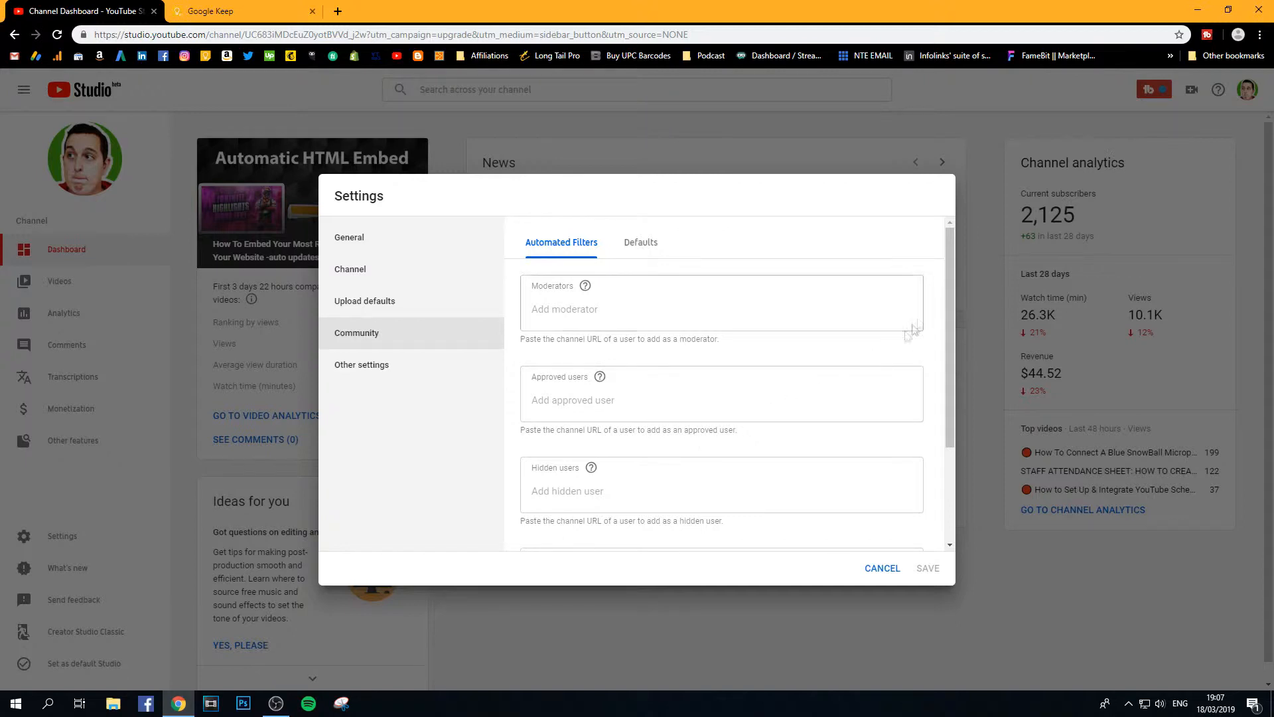
{"action": "left_click_drag", "start_coordinate": [953, 242], "coordinate": [948, 357]}
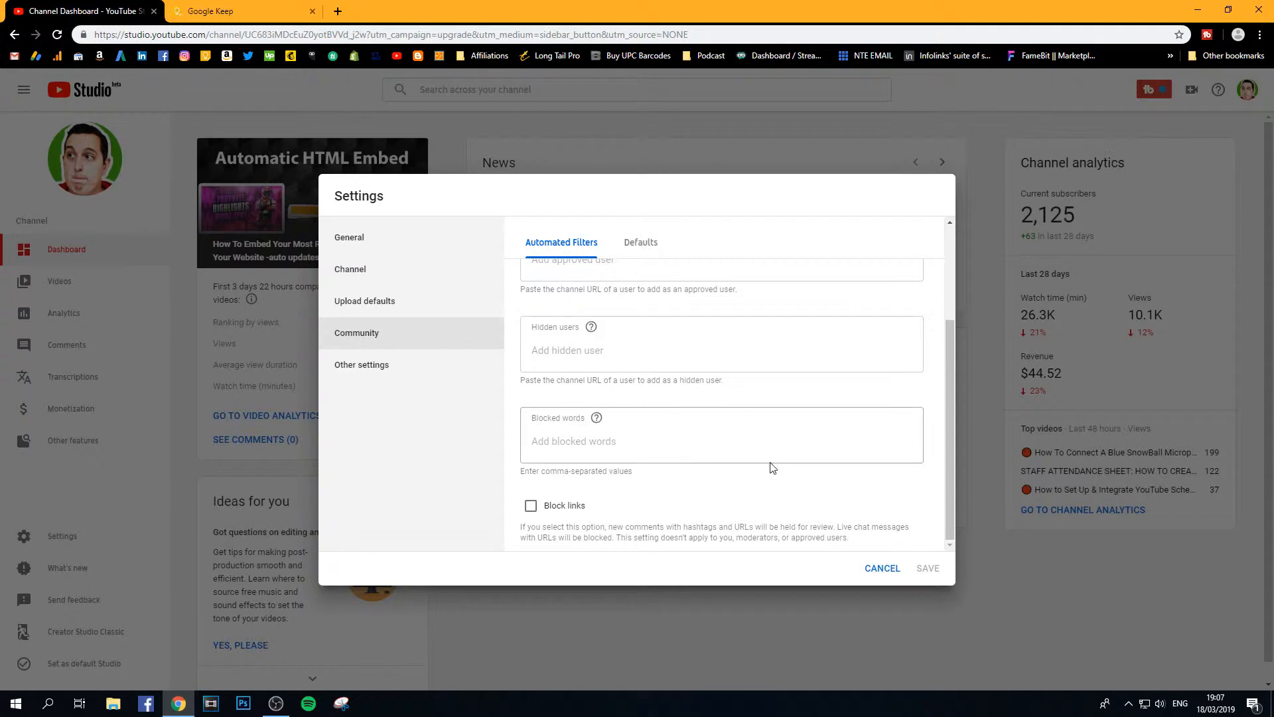
{"action": "mouse_move", "coordinate": [597, 418]}
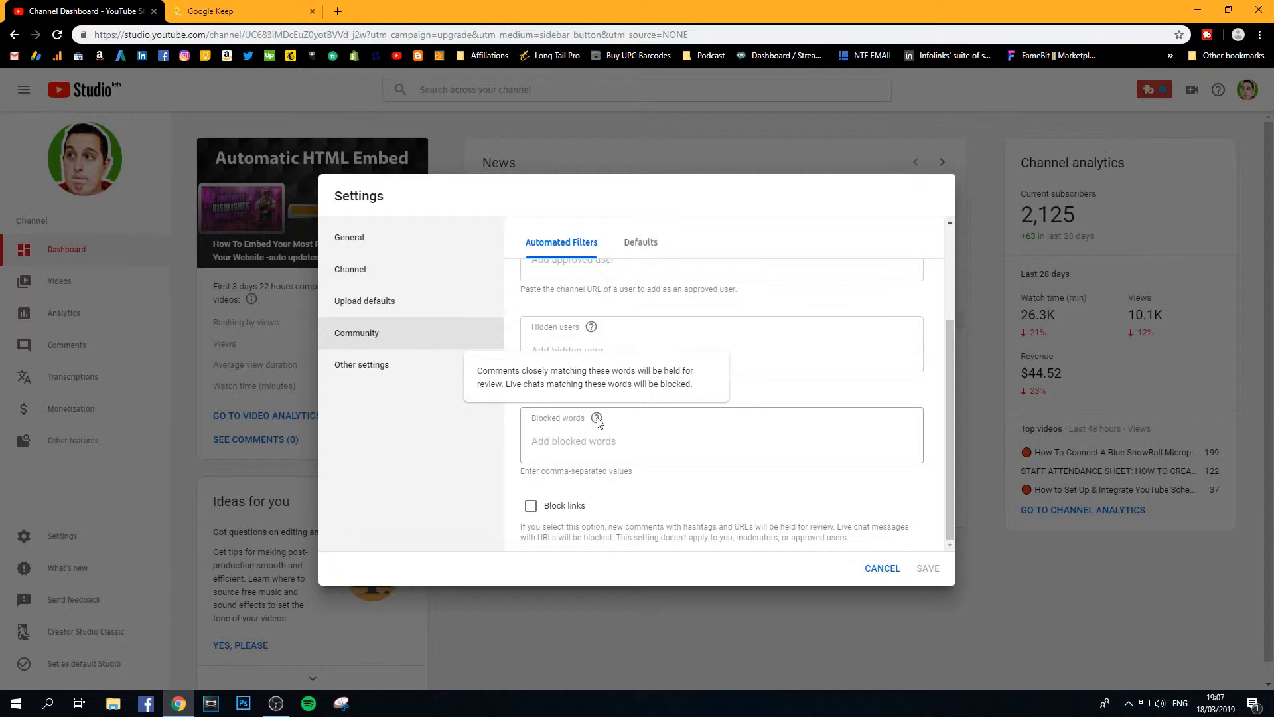
Place the cursor in the Blocked words field to begin entering words.
{"action": "left_click", "coordinate": [549, 443]}
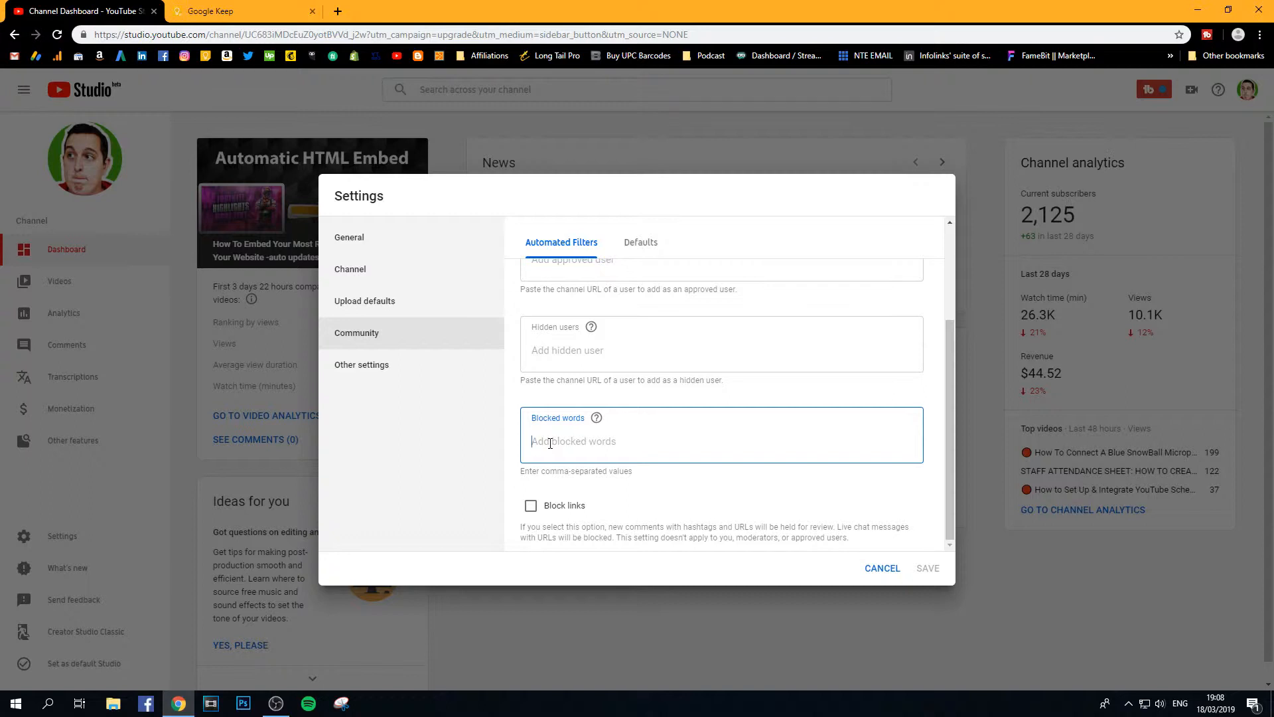
{"action": "type", "text": "fu"}
{"action": "type", "text": "**"}
Add fu** and sh** as blocked-word tags and tick Block links.
{"action": "key", "text": "Return"}
{"action": "type", "text": "sh**"}
{"action": "key", "text": "Return"}
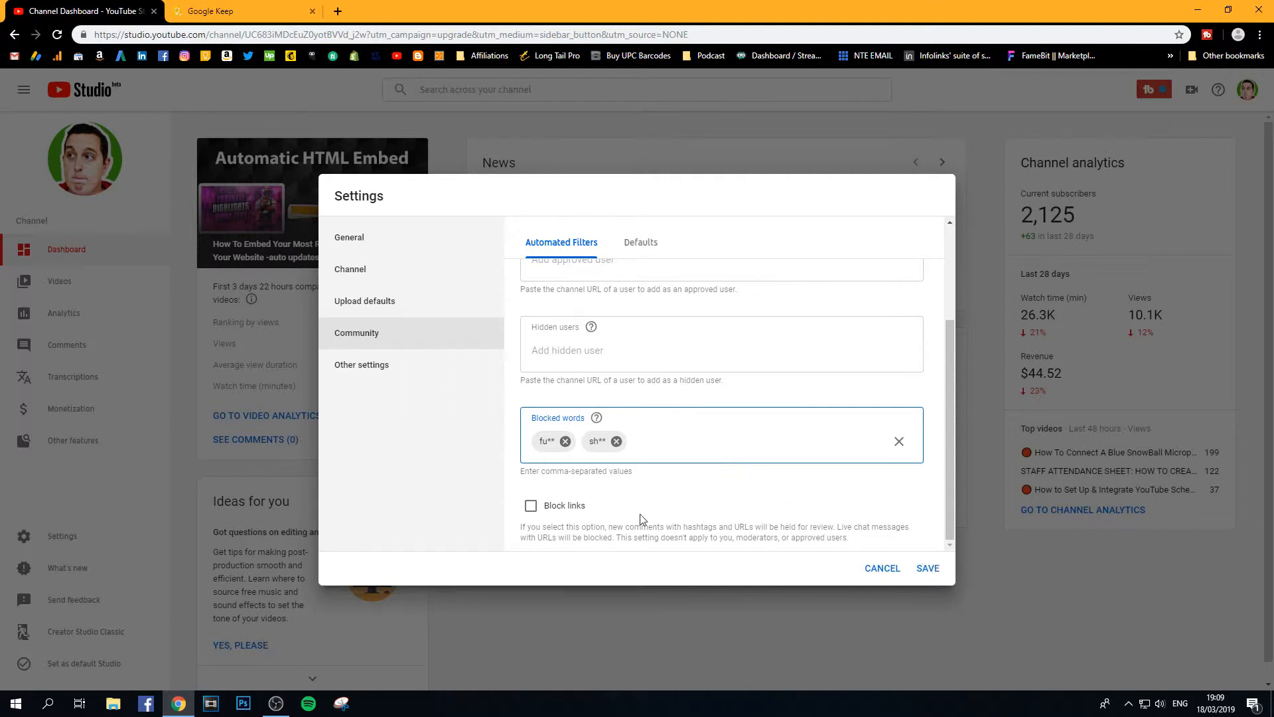
{"action": "left_click", "coordinate": [530, 505]}
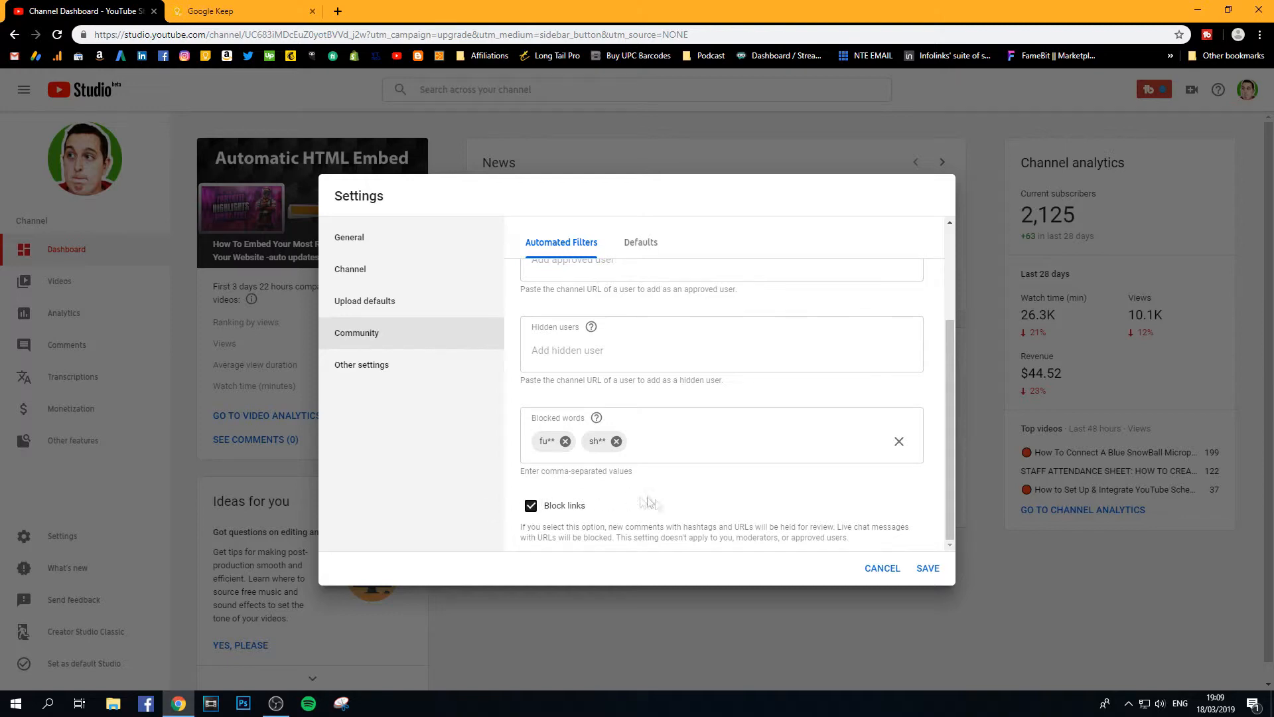
Save the Community settings with the blocked words and link blocking.
{"action": "left_click", "coordinate": [928, 568]}
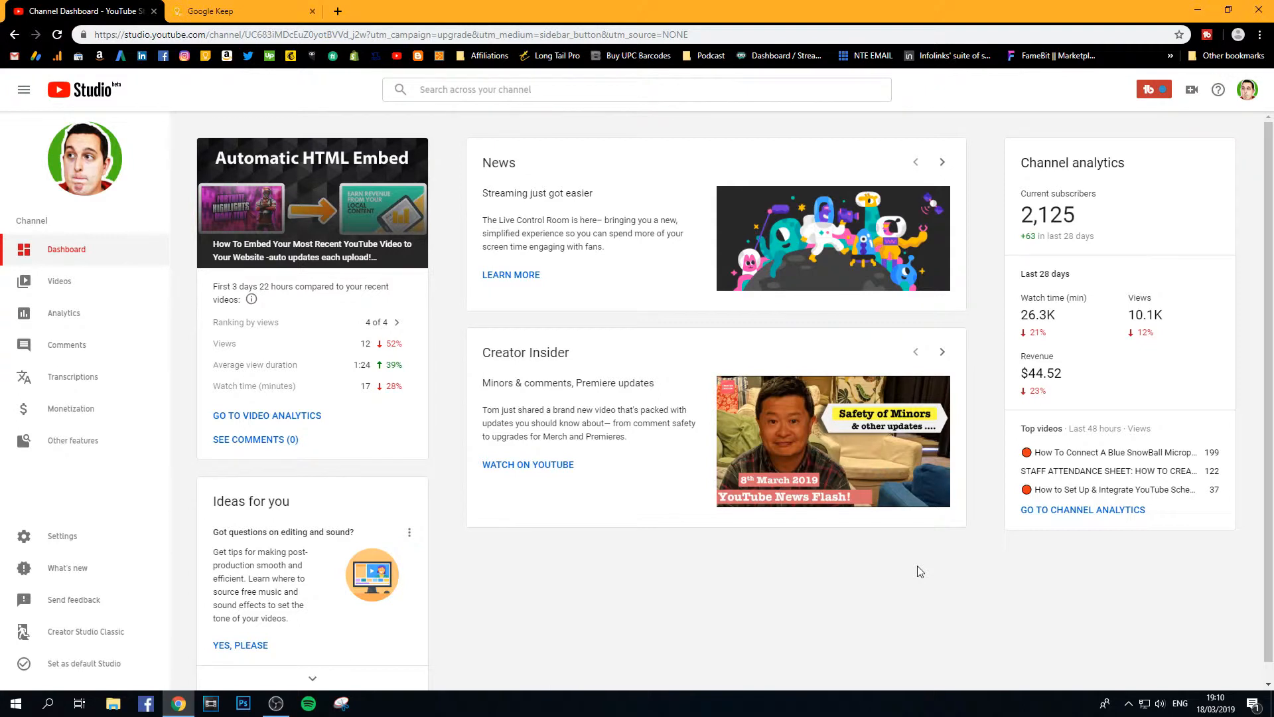
Reload the Studio dashboard with F5 after saving.
{"action": "key", "text": "F5"}
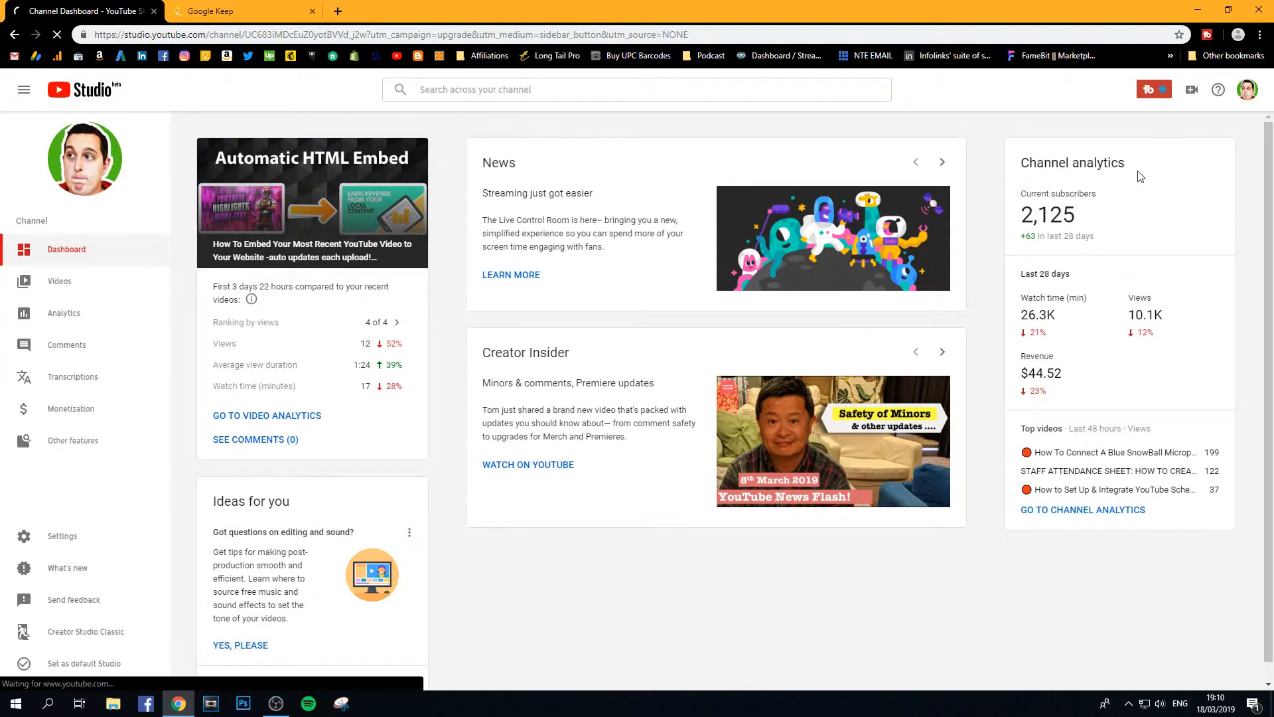